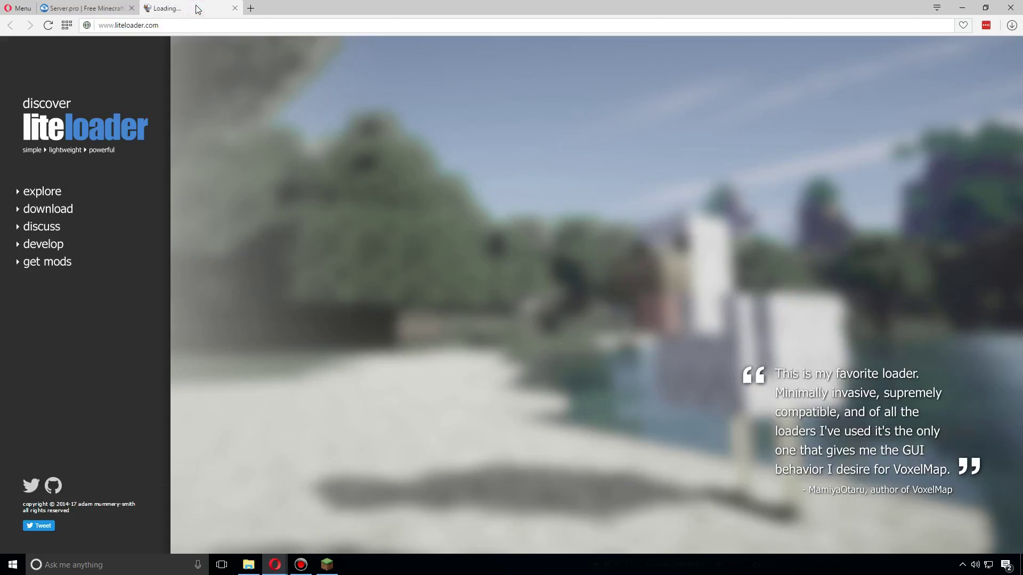
# Switch to the liteloader.com tab in Opera and load the LiteLoader home page
pyautogui.click(193, 25)
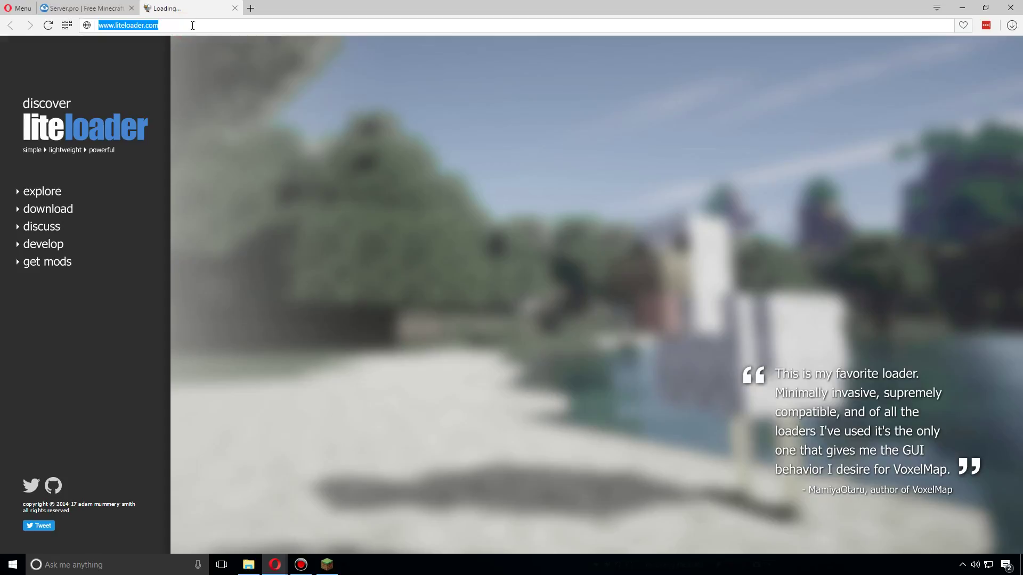
pyautogui.click(160, 26)
pyautogui.click(221, 26)
pyautogui.click(217, 95)
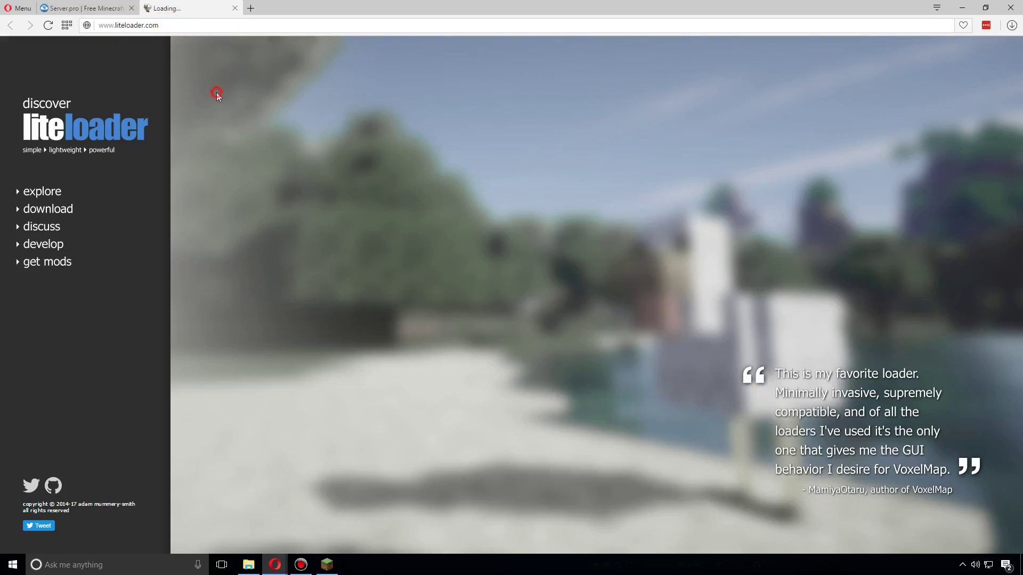
# Save liteloader-installer-1.11.2-00-SNAPSHOT.exe from the 1.11.2 snapshot downloads to Downloads
pyautogui.click(68, 213)
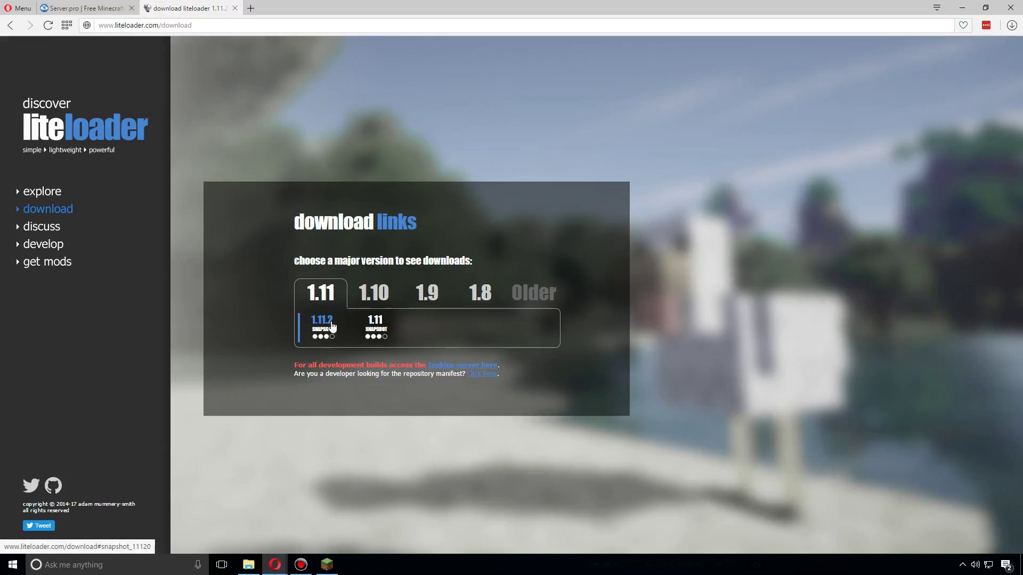
pyautogui.click(331, 326)
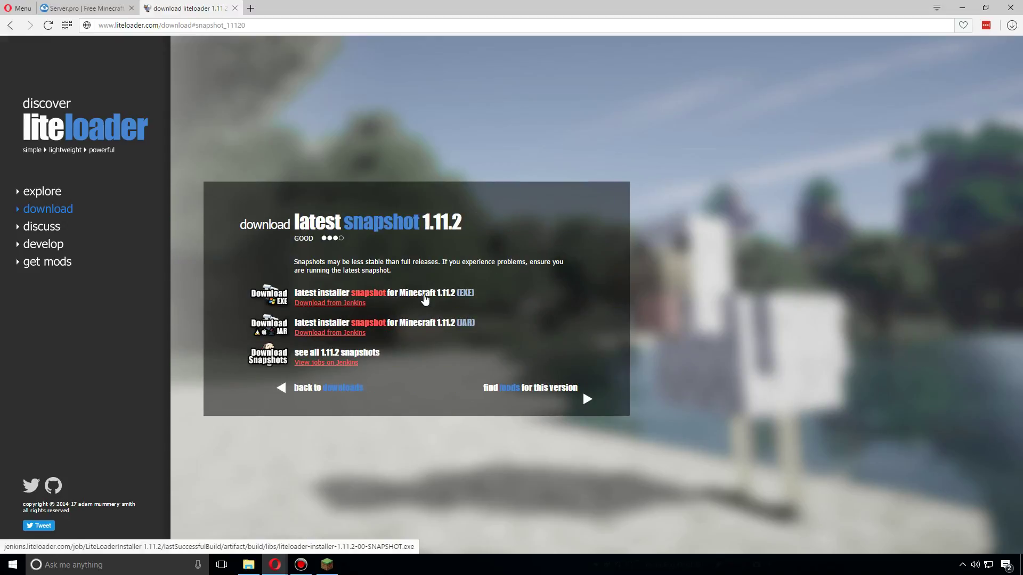
pyautogui.click(441, 297)
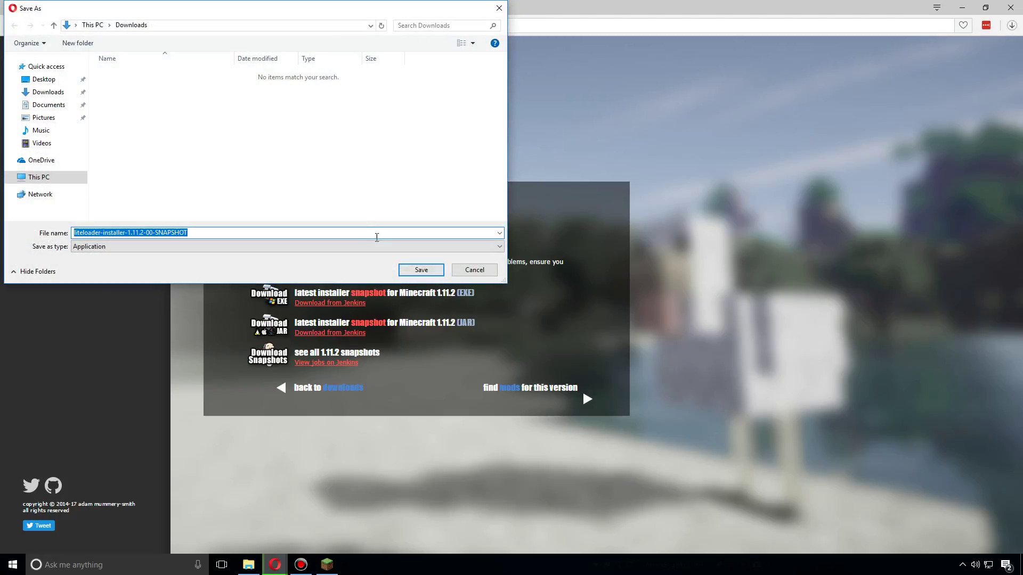
pyautogui.click(404, 270)
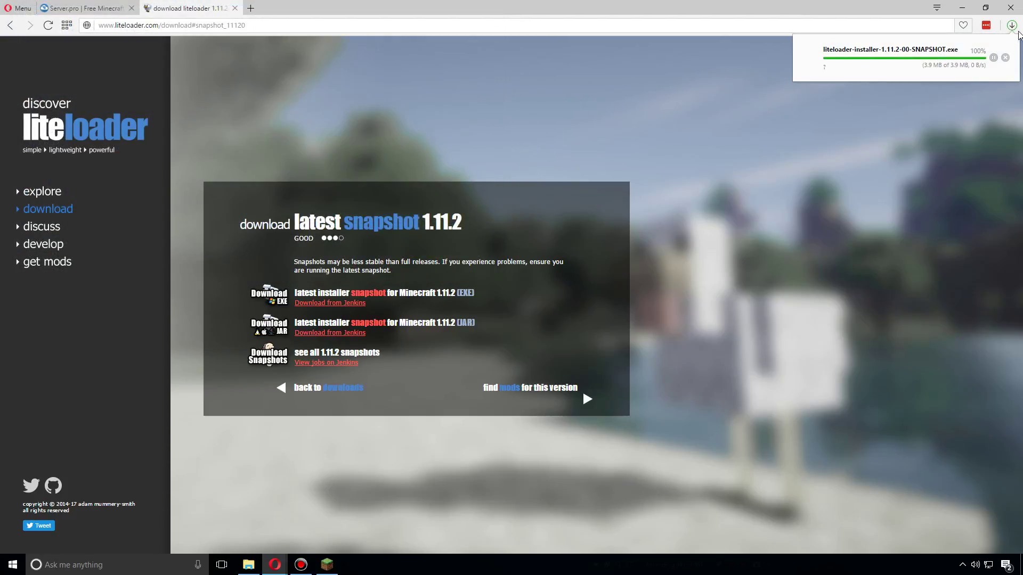
# Run the installer past the security warning and install LiteLoader, creating profile 'LiteLoader 1.11.2'
pyautogui.click(978, 54)
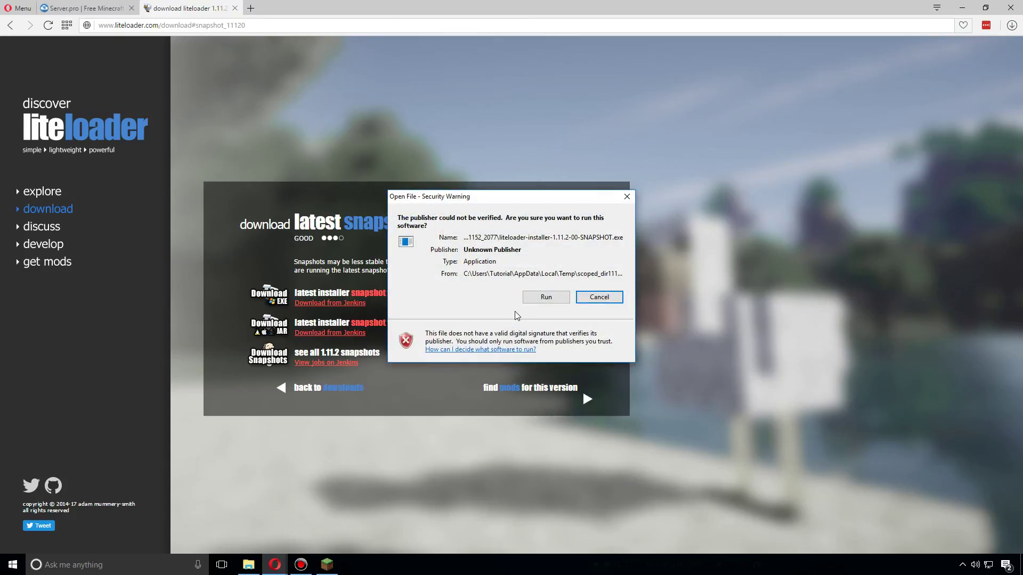
pyautogui.click(610, 296)
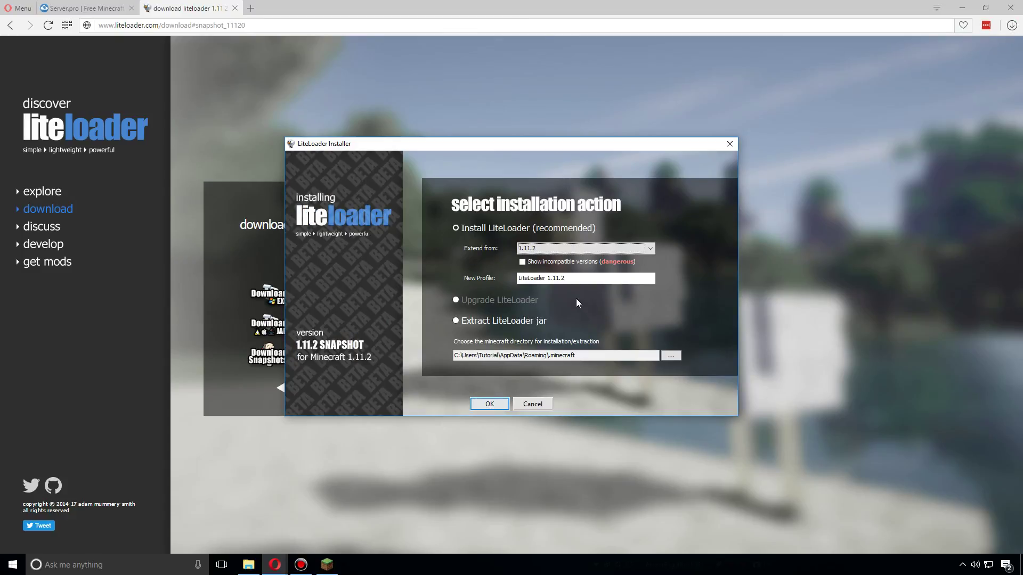
pyautogui.moveTo(592, 278); pyautogui.dragTo(528, 278)
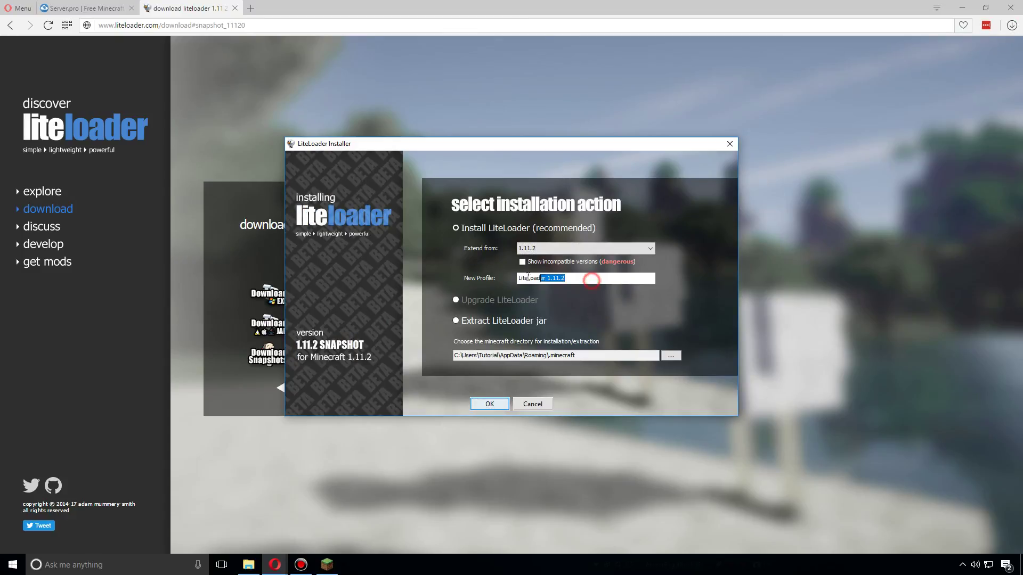
pyautogui.click(580, 278)
pyautogui.click(498, 404)
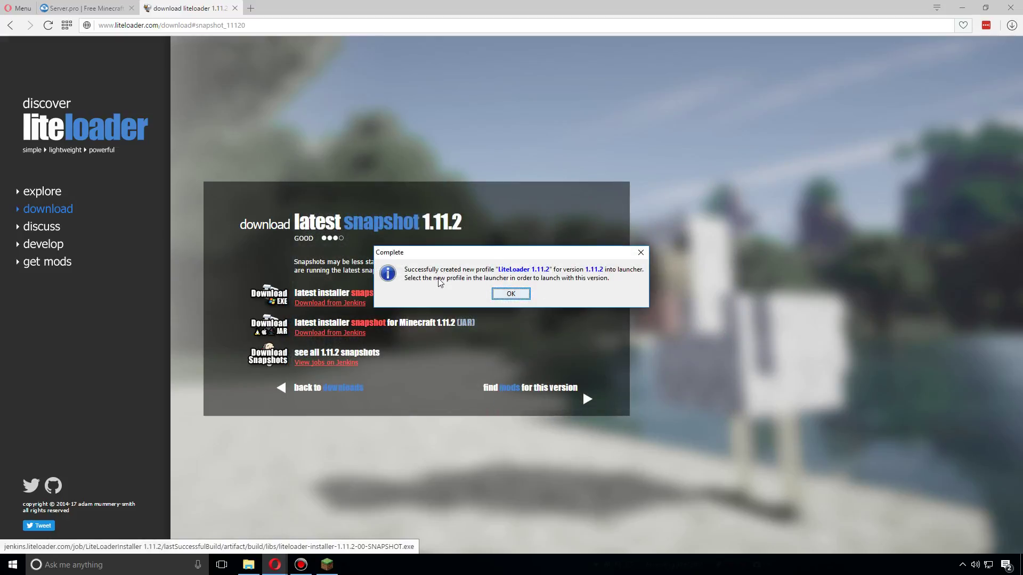
# Dismiss the installer and save a new launch configuration 'LL' using release 1.11.2-LiteLoader1.11.2
pyautogui.click(510, 294)
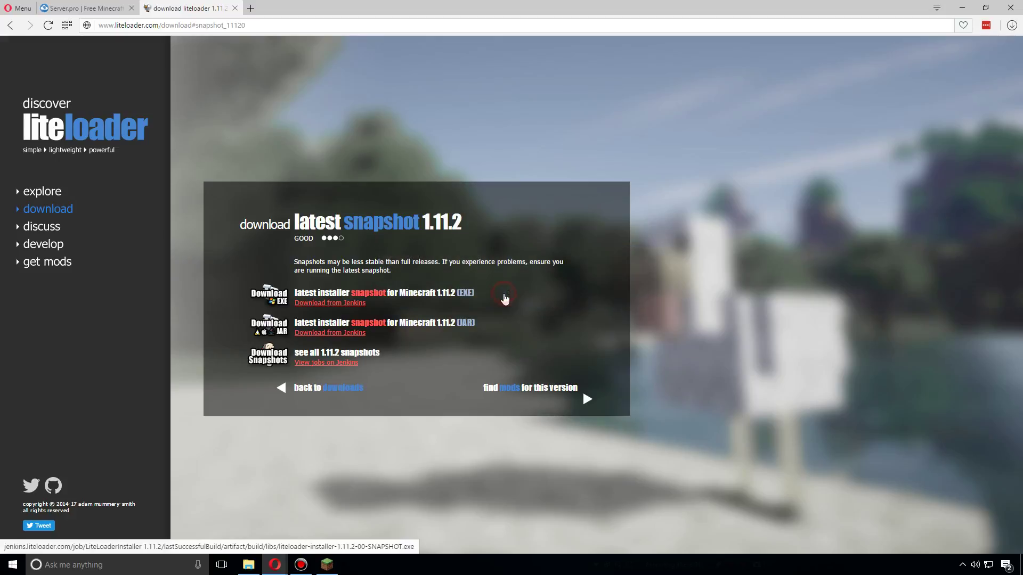
pyautogui.click(327, 565)
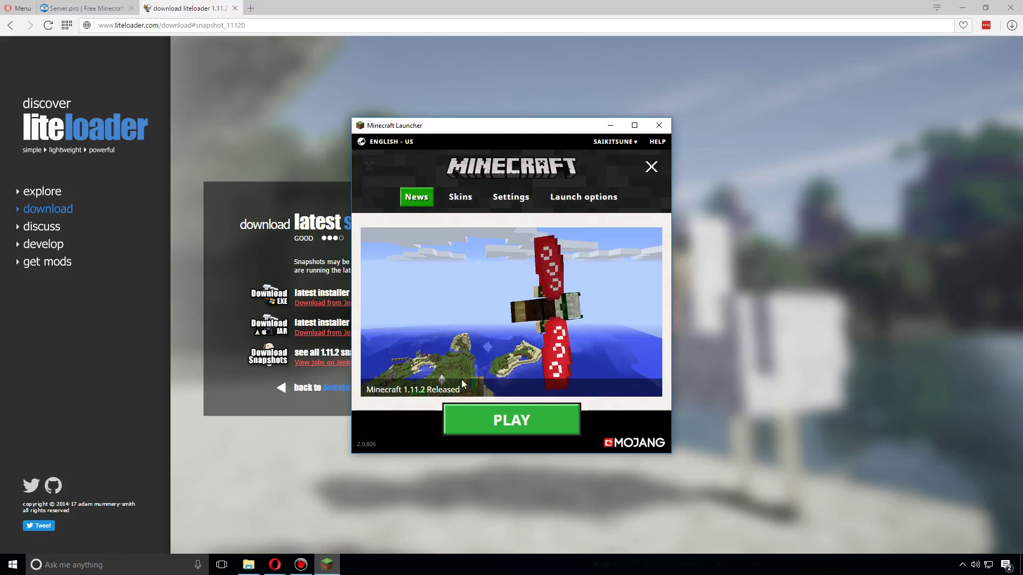
pyautogui.click(610, 203)
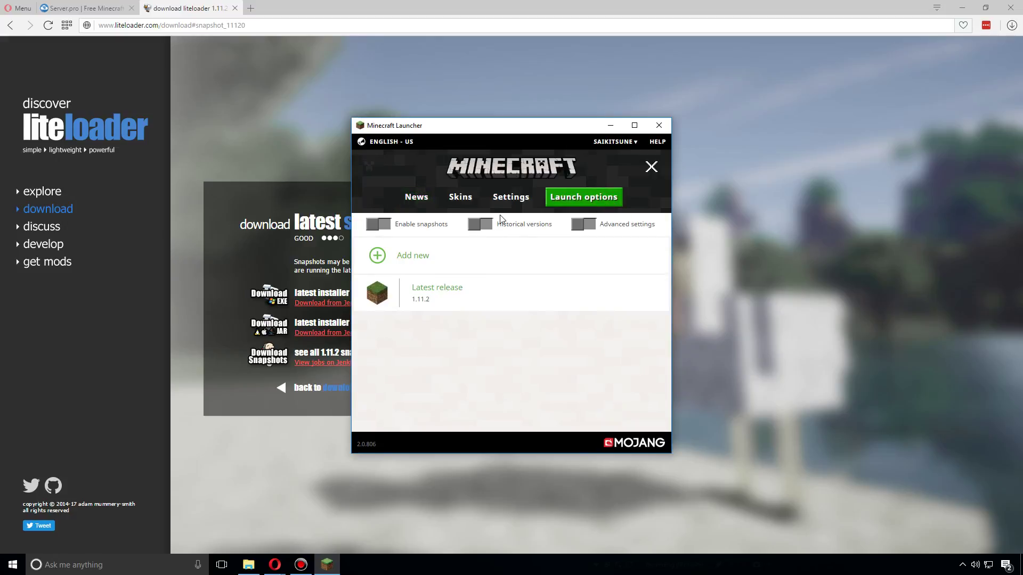
pyautogui.click(439, 261)
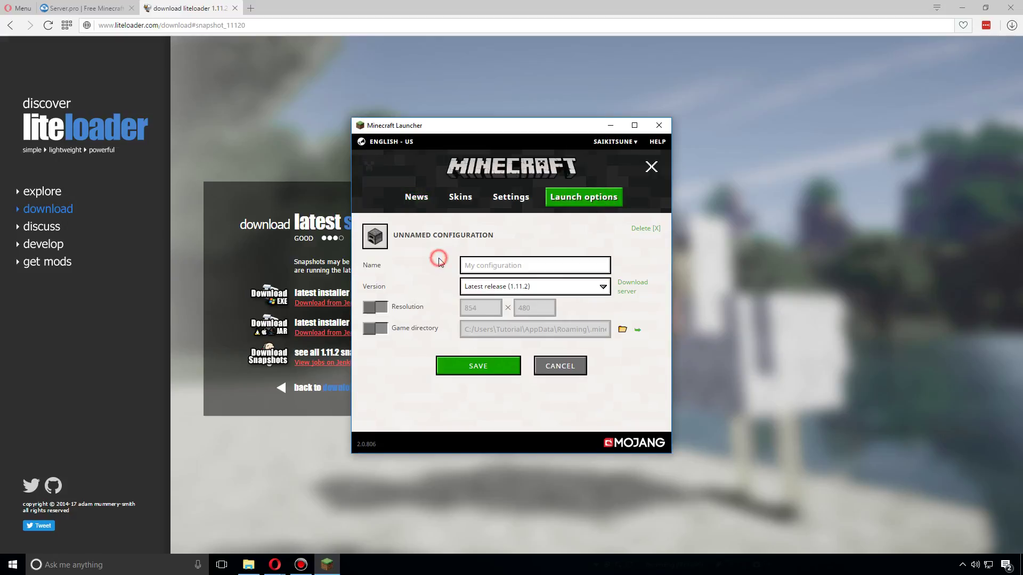
pyautogui.click(532, 291)
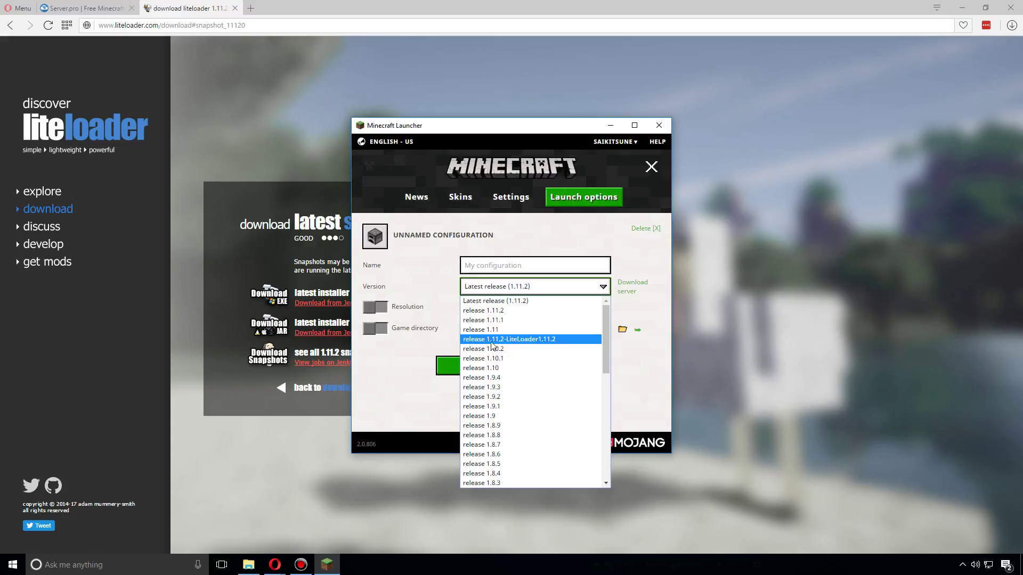
pyautogui.click(525, 341)
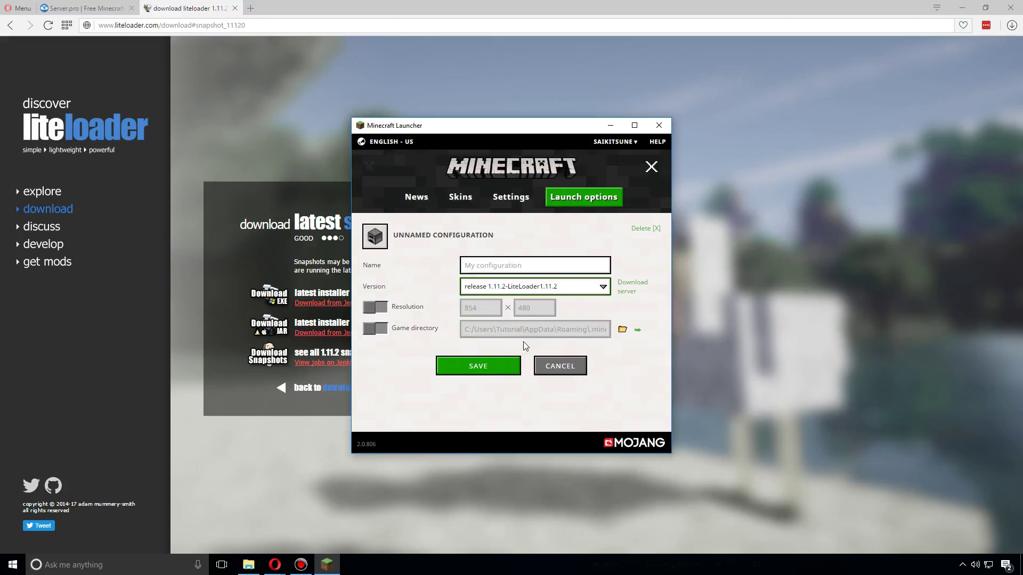
pyautogui.click(505, 266)
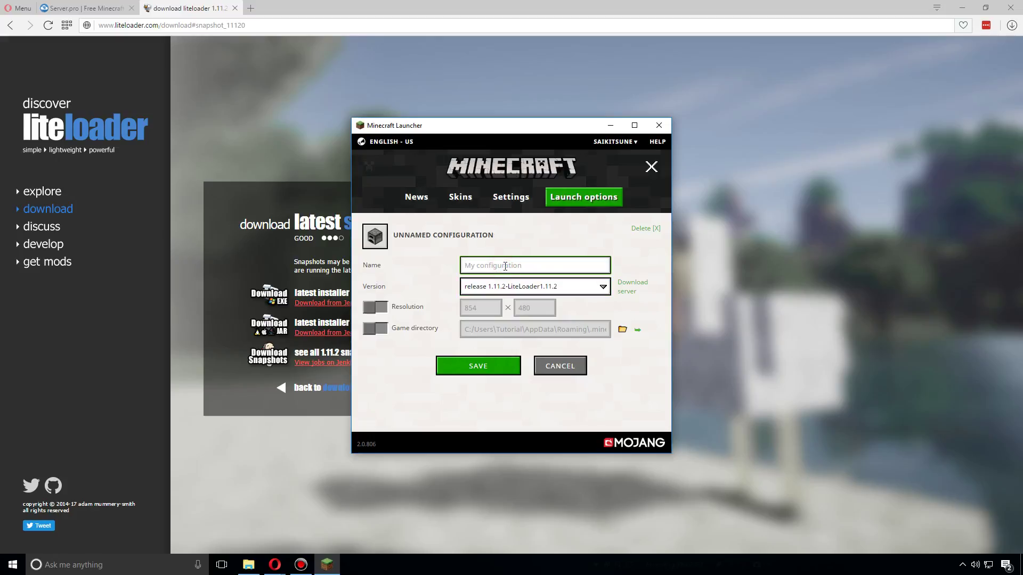
pyautogui.write('LL')
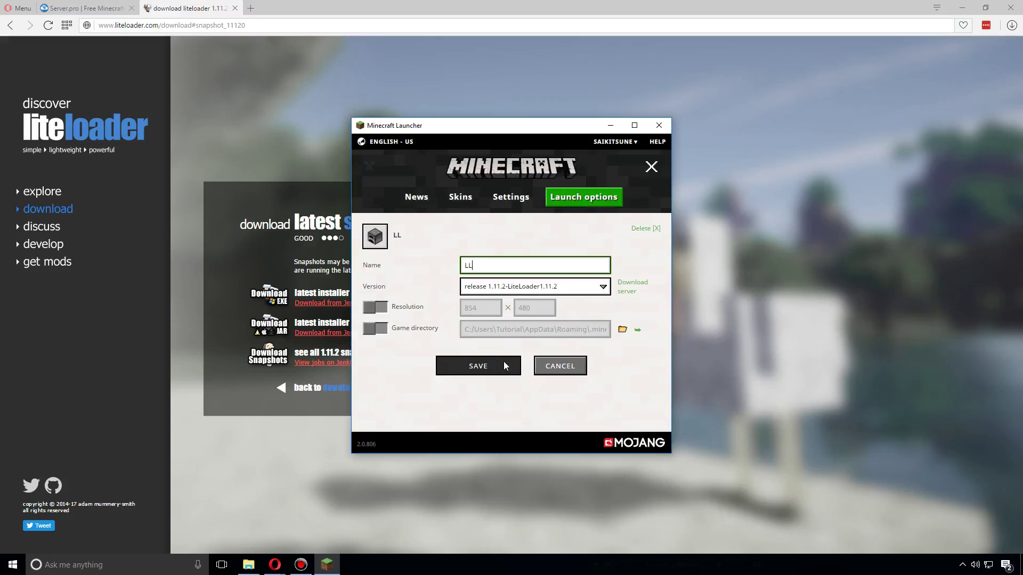
pyautogui.click(503, 361)
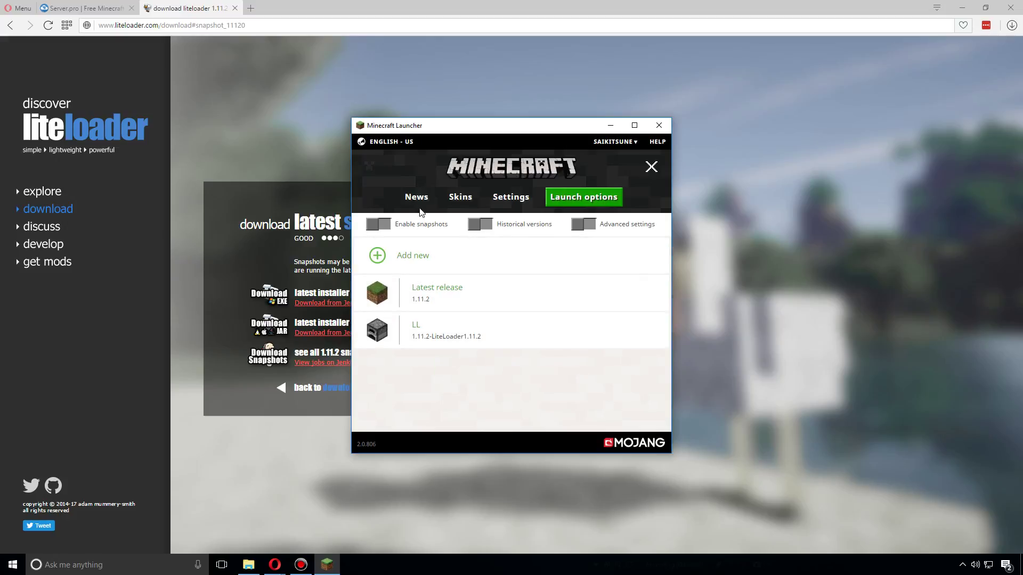
# Choose the LL profile beside PLAY on the News page and launch Minecraft 1.11.2
pyautogui.click(401, 200)
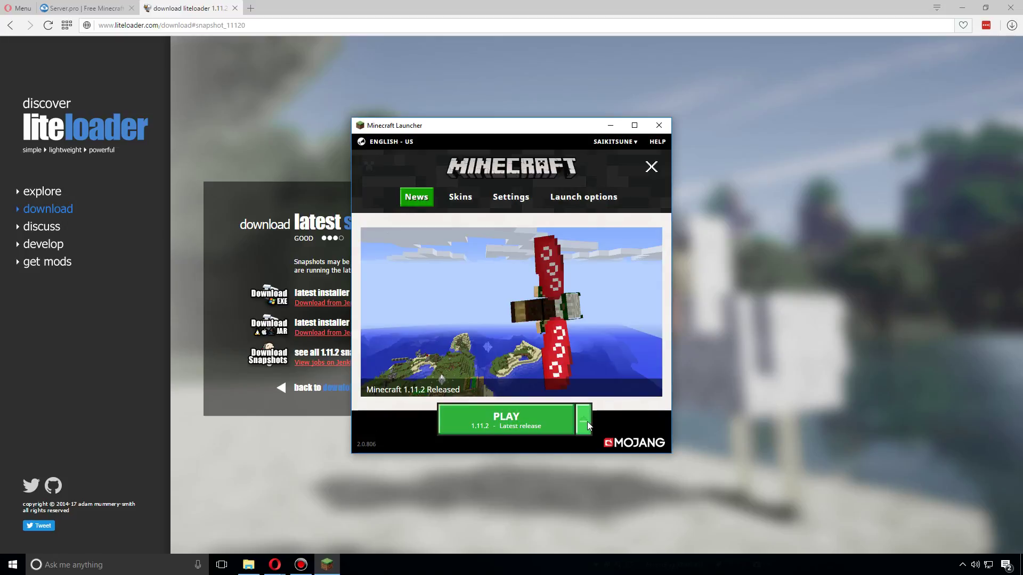
pyautogui.click(583, 421)
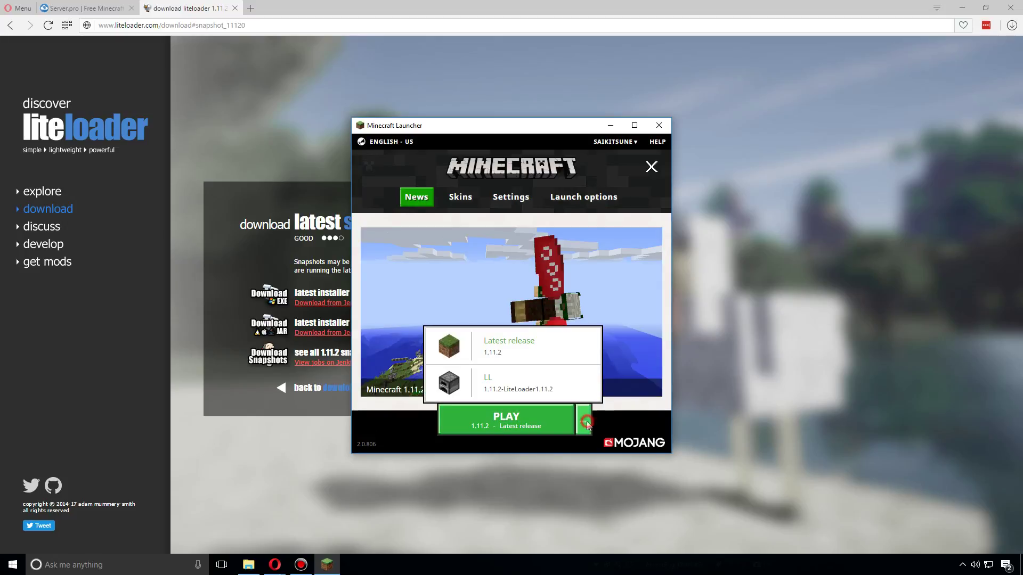
pyautogui.click(531, 384)
pyautogui.click(531, 423)
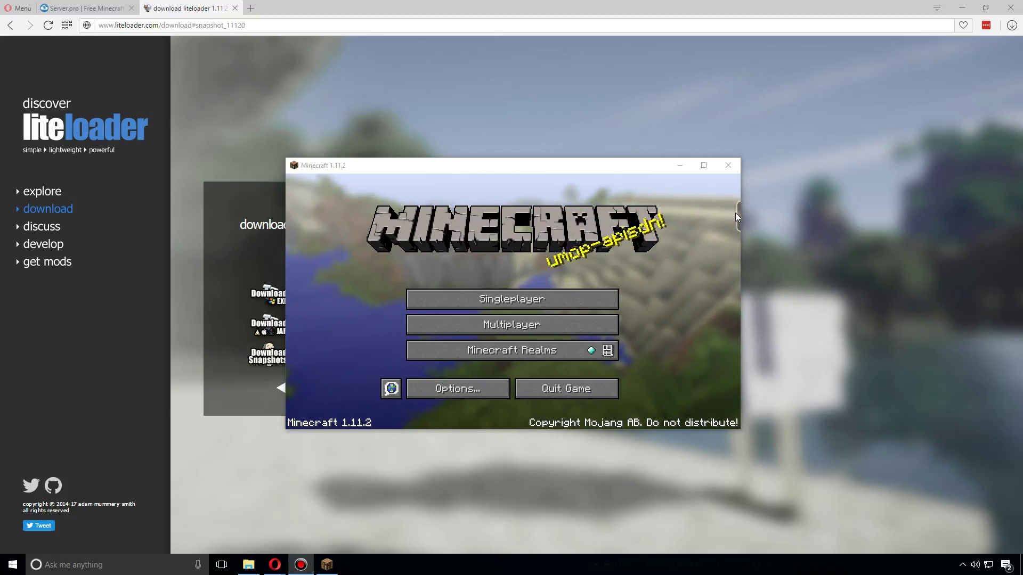
# Show the LiteLoader about panel from the title screen tab, confirming 0 mods loaded
pyautogui.moveTo(737, 212)
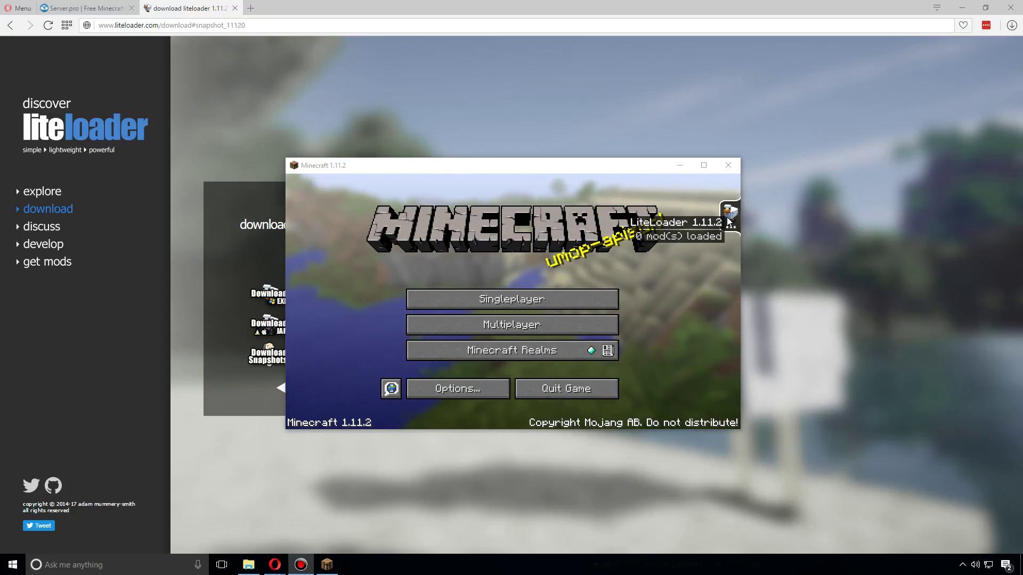
pyautogui.click(730, 215)
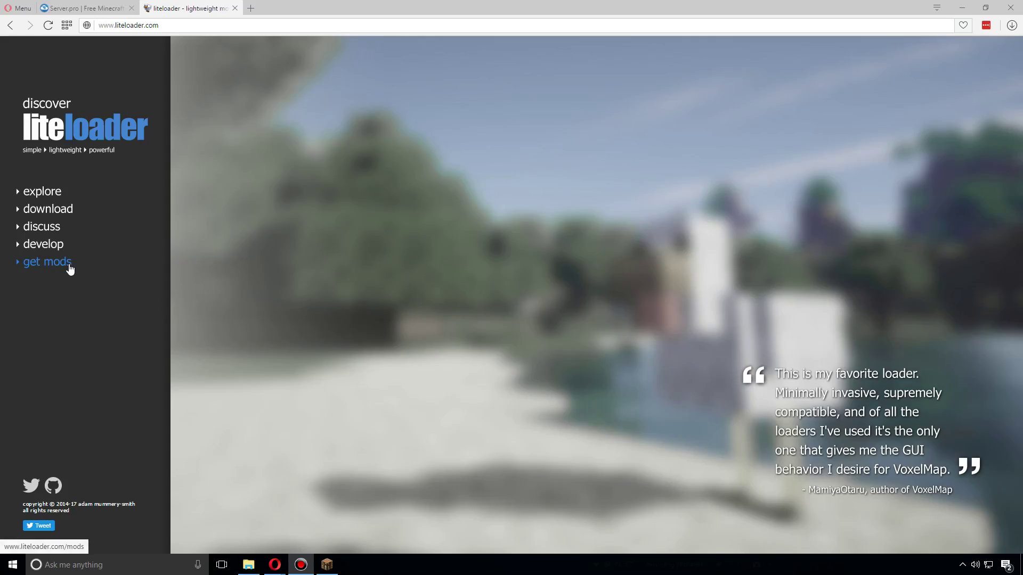
# Filter the liteloader.com mod list by 'Wo' and open WorldEditCUI's Minecraft Forum thread
pyautogui.click(69, 266)
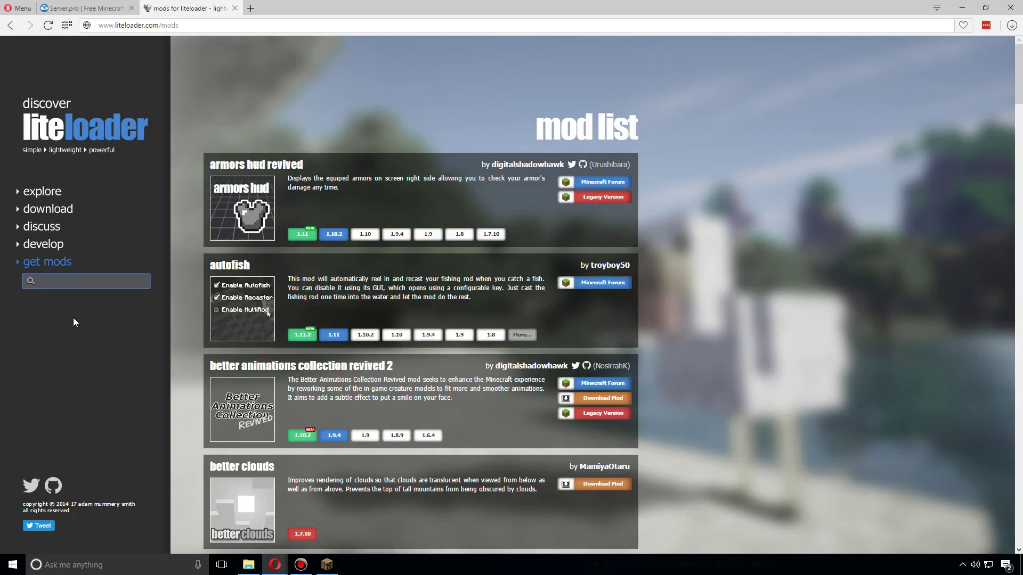
pyautogui.write('Wo')
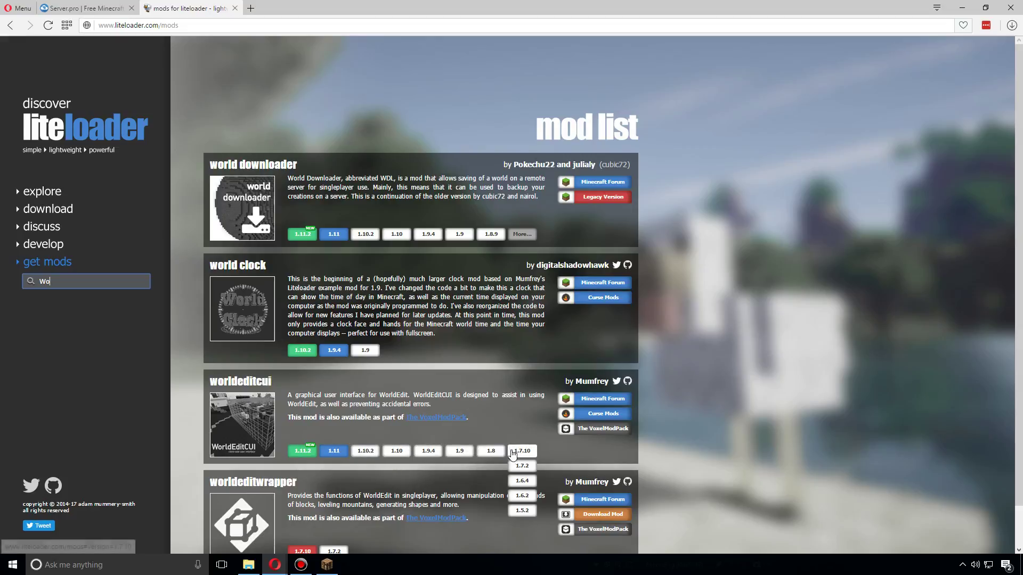
pyautogui.click(598, 400)
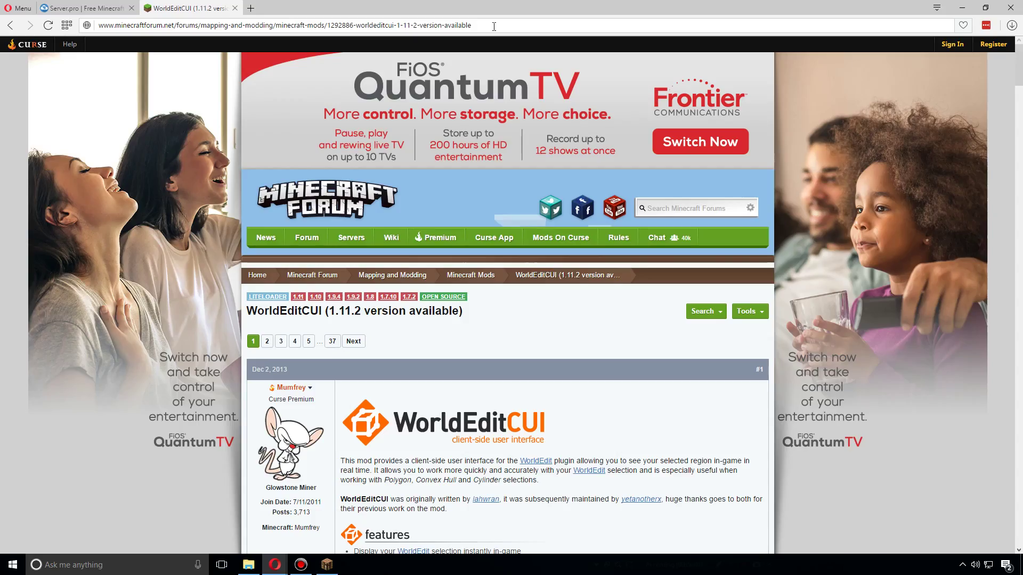
pyautogui.doubleClick(457, 25)
# Download WorldEditCUI version 1.11.2_00 for Minecraft 1.11.2 via its Direct Download link
pyautogui.moveTo(403, 21); pyautogui.dragTo(83, 17)
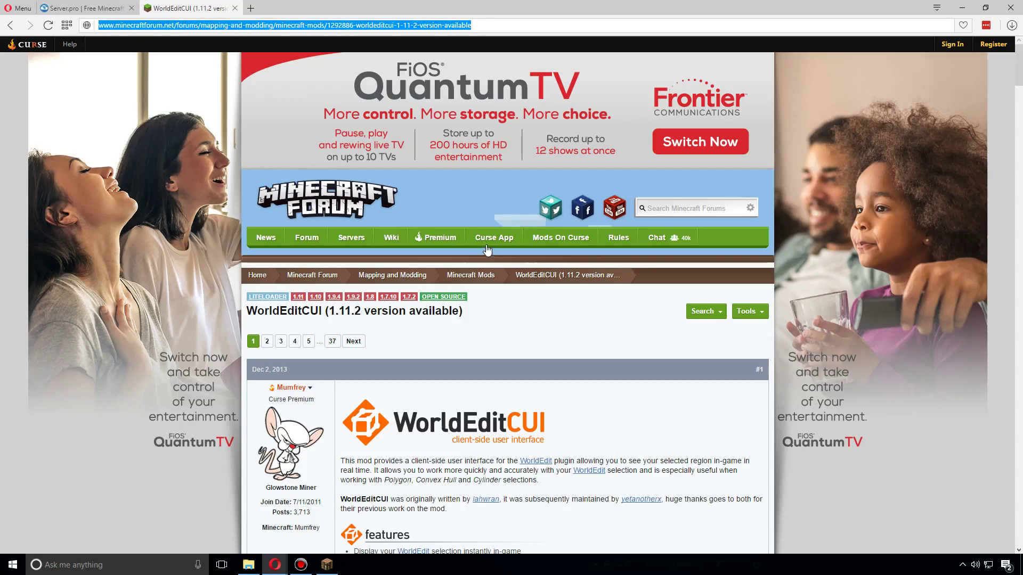
pyautogui.scroll(-5, 479, 336)
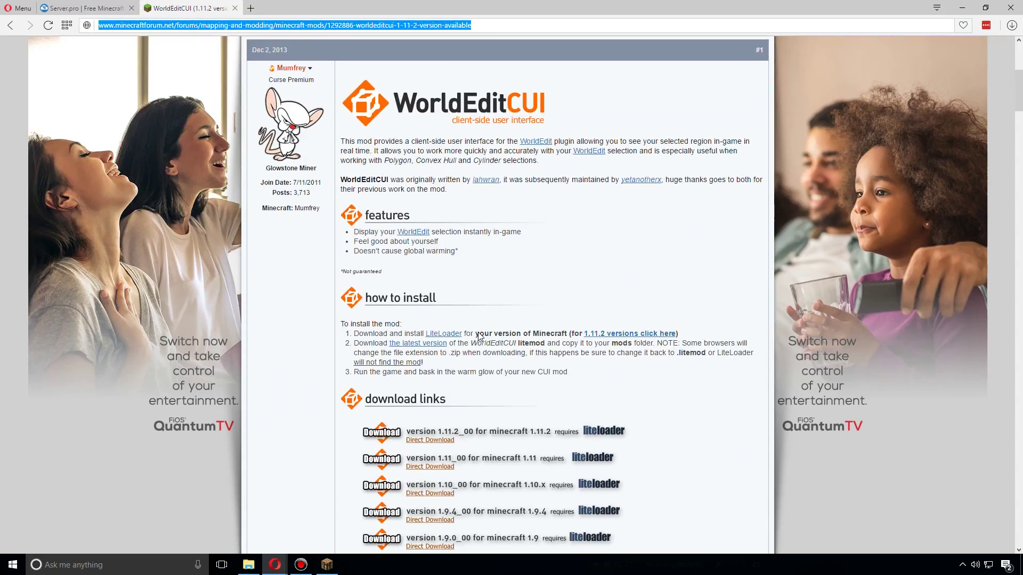
pyautogui.scroll(-2, 480, 336)
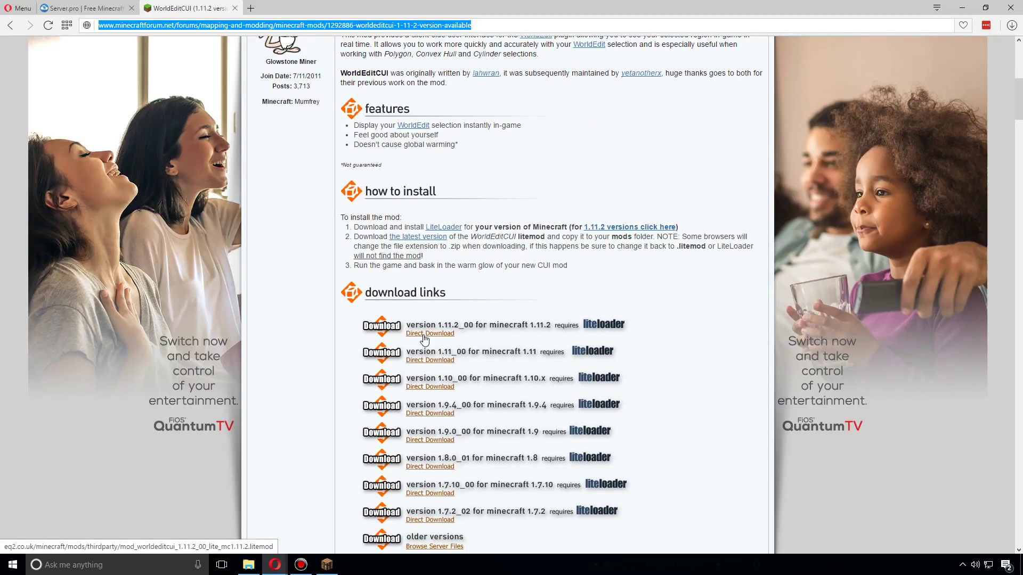
pyautogui.click(425, 334)
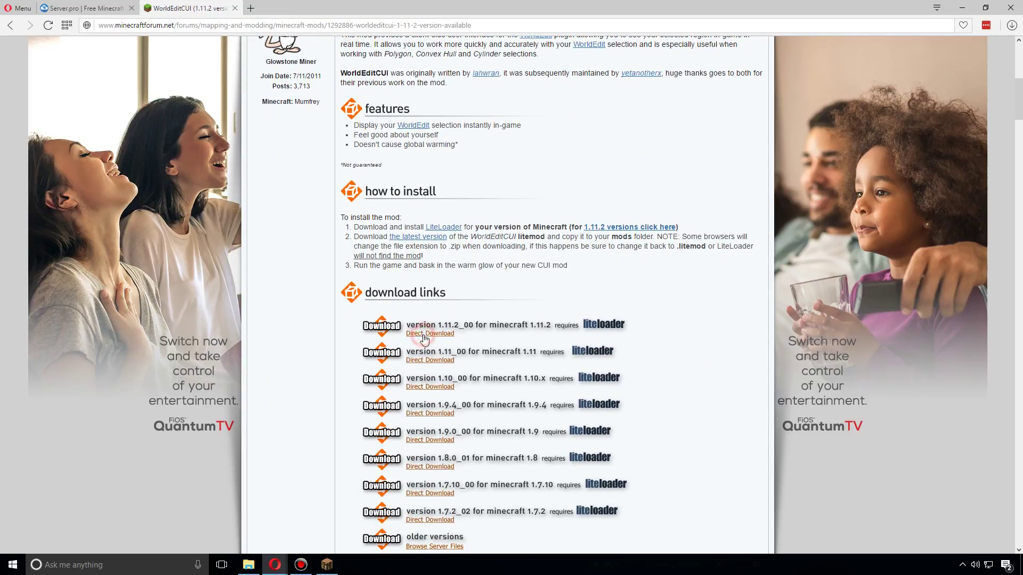
# Open the LL profile's .minecraft game directory in File Explorer
pyautogui.click(327, 565)
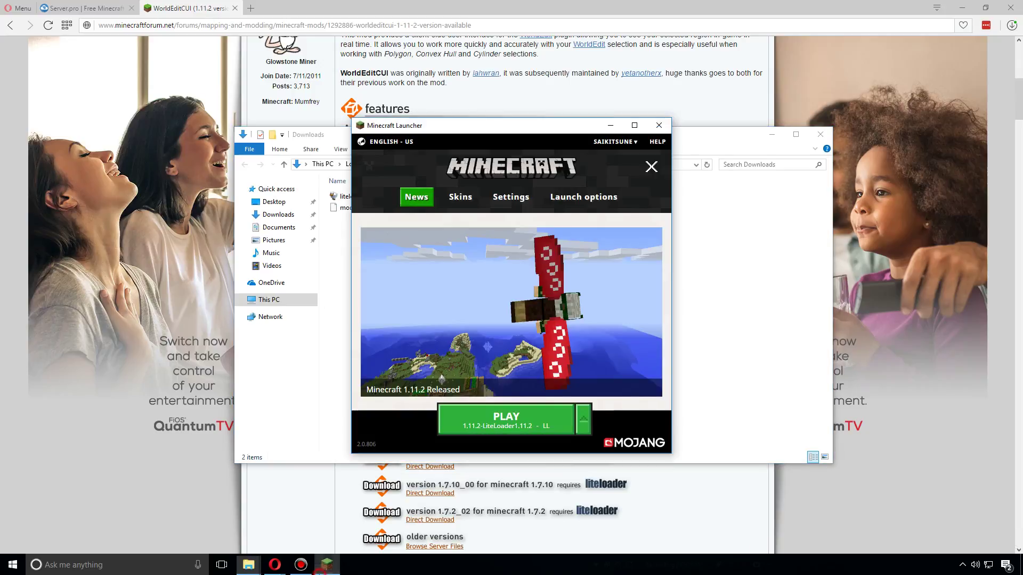
pyautogui.click(583, 197)
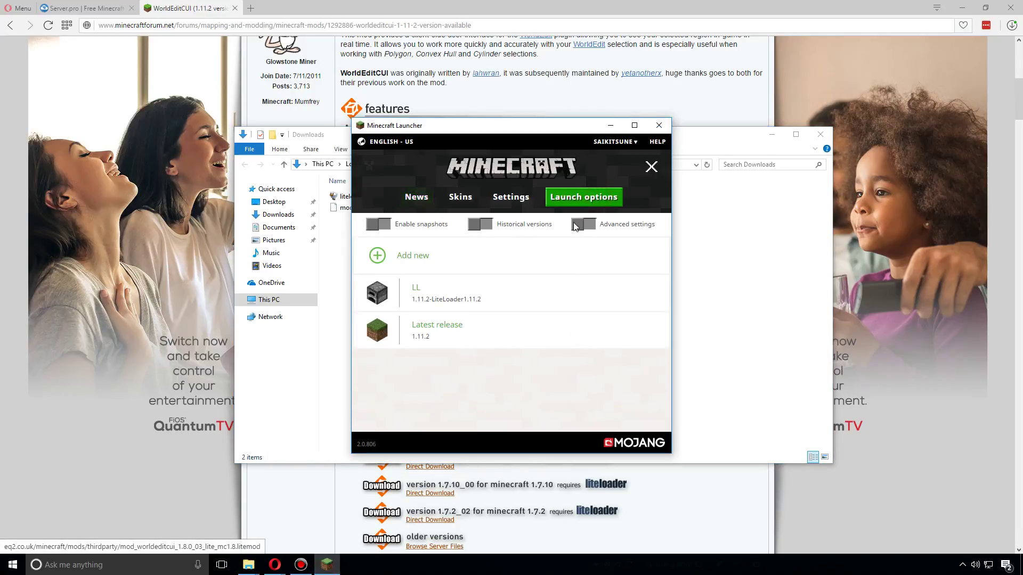
pyautogui.click(493, 302)
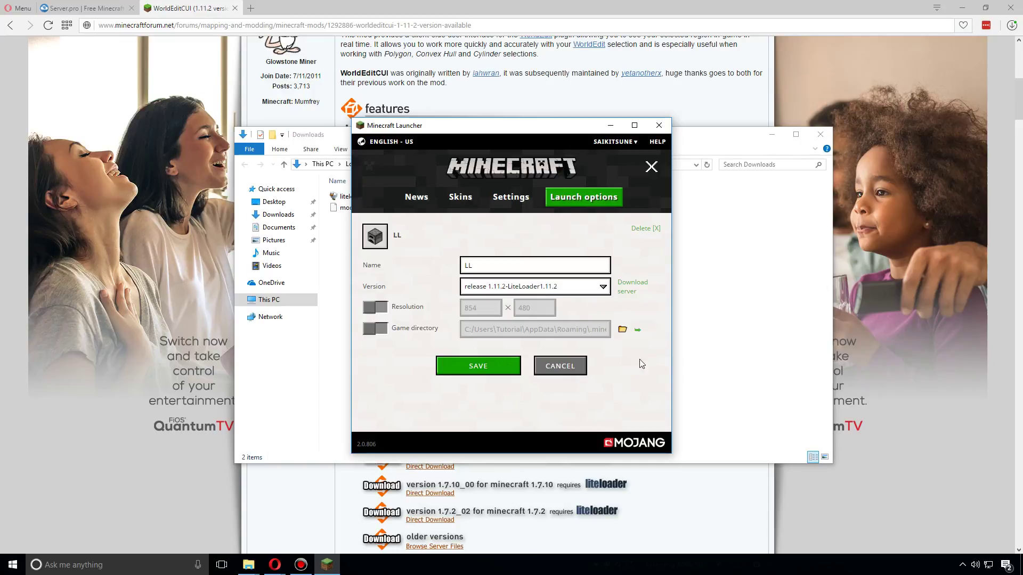
pyautogui.click(638, 331)
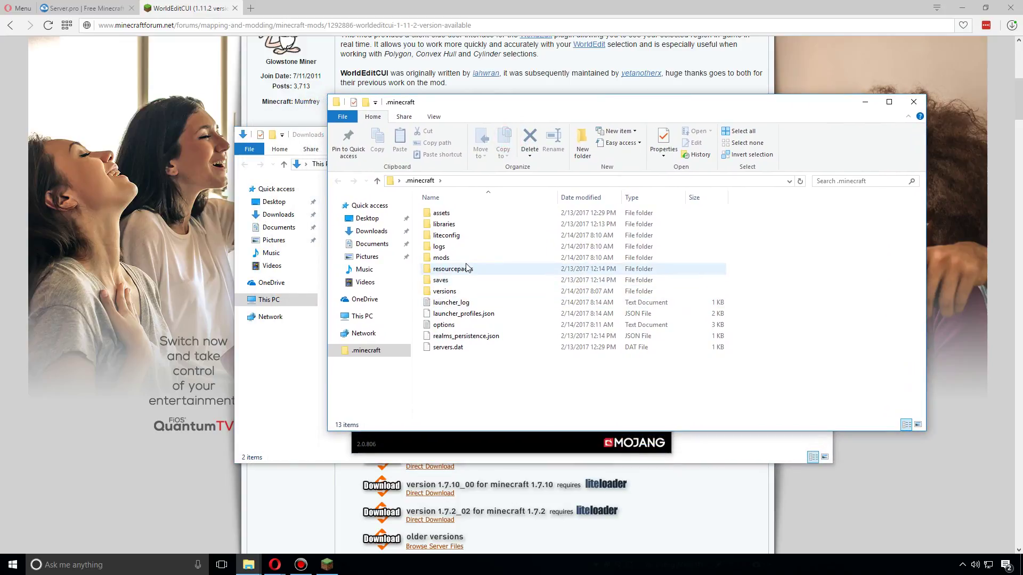
# Drag the mod_worldeditcui litemod from Downloads into .minecraft\mods\1.11.2
pyautogui.doubleClick(466, 261)
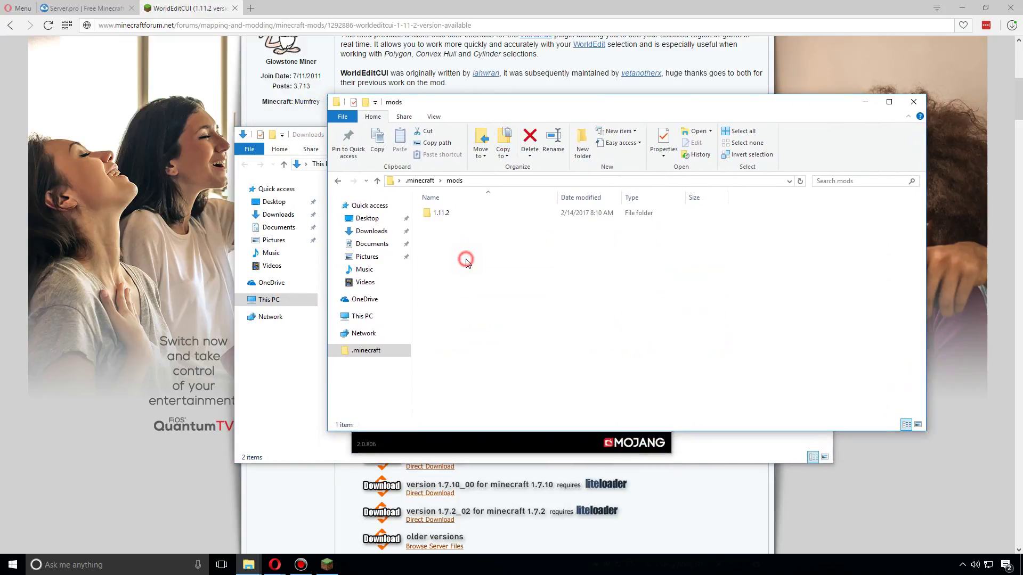
pyautogui.doubleClick(455, 214)
pyautogui.click(297, 391)
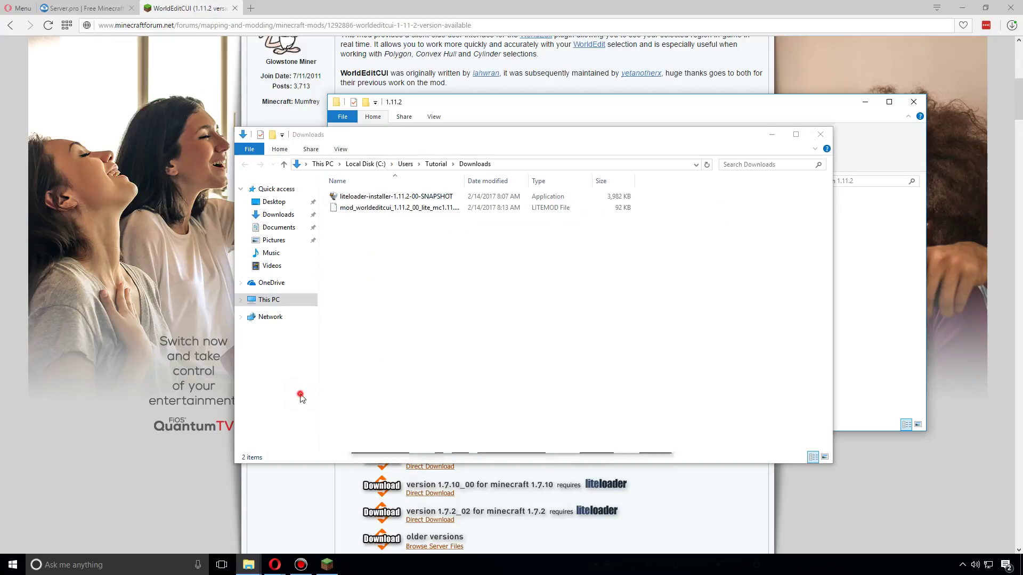
pyautogui.moveTo(458, 141)
pyautogui.mouseDown()
pyautogui.moveTo(314, 150)
pyautogui.moveTo(252, 141)
pyautogui.mouseUp()
pyautogui.click(138, 210)
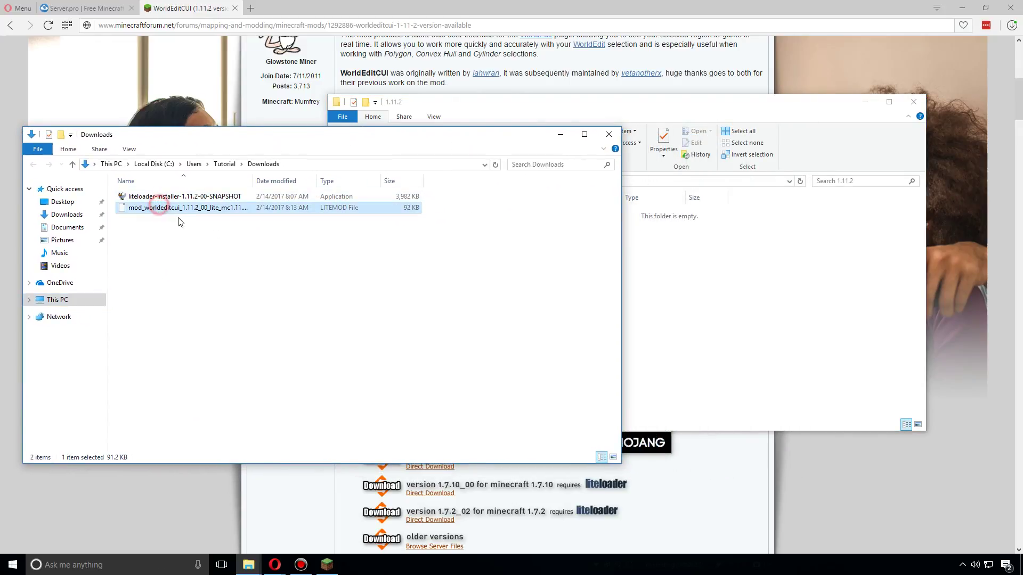
pyautogui.moveTo(163, 215)
pyautogui.mouseDown()
pyautogui.moveTo(617, 308)
pyautogui.moveTo(715, 309)
pyautogui.mouseUp()
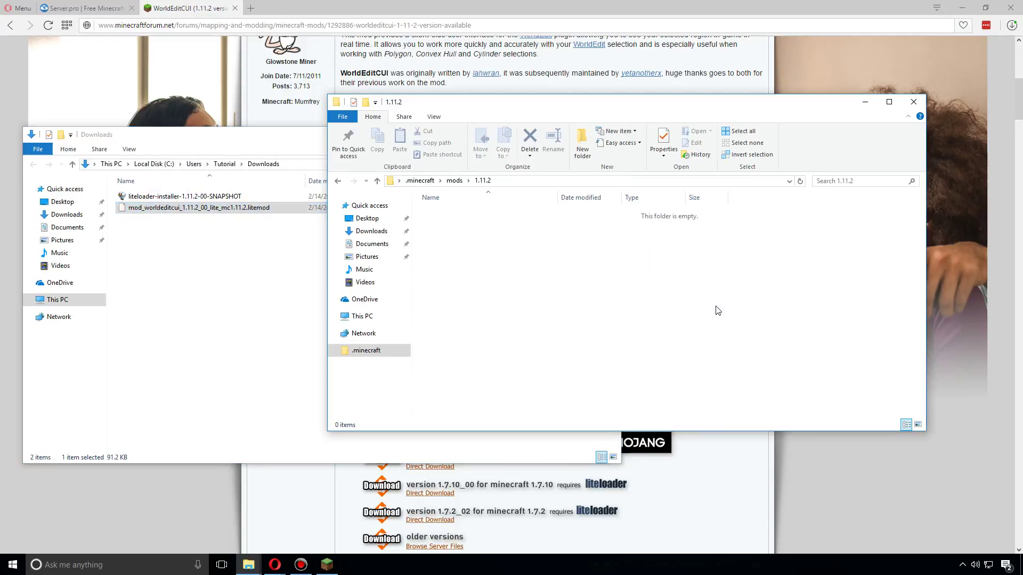
pyautogui.click(327, 565)
# Launch Minecraft with the LiteLoader 1.11.2 profile and show its loaded-mods panel listing WorldEditCUI
pyautogui.click(651, 166)
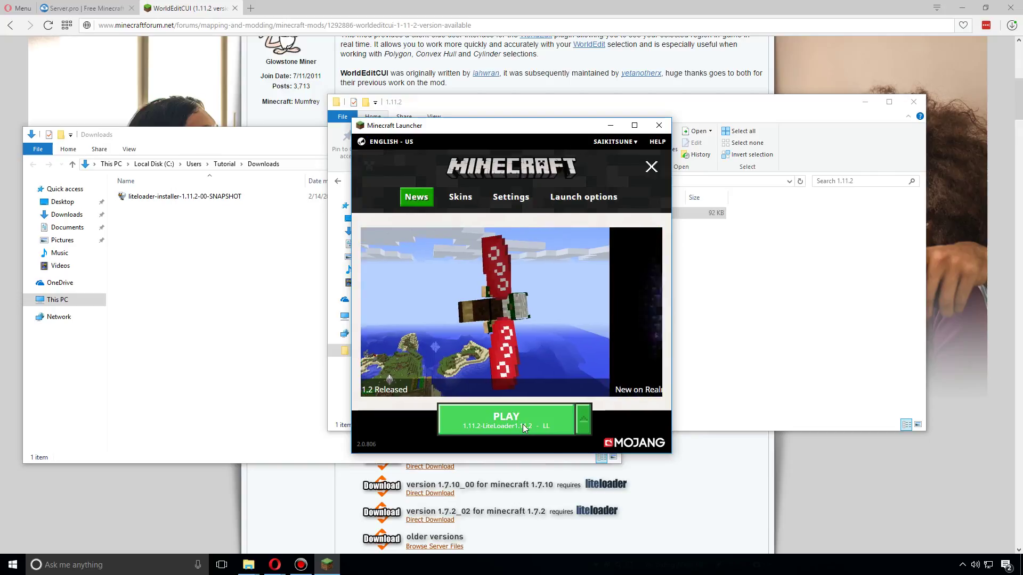
pyautogui.click(523, 424)
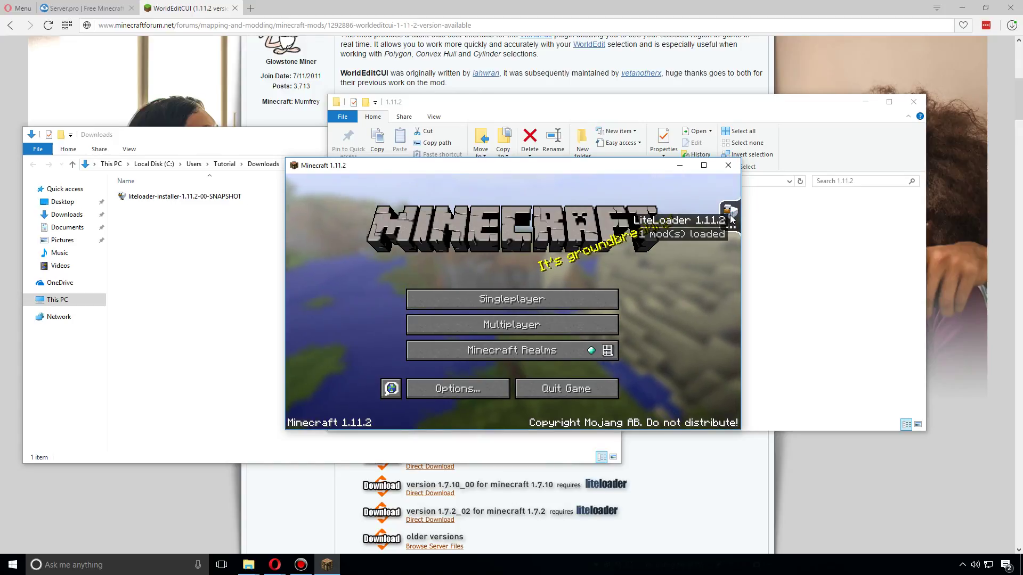
pyautogui.click(730, 214)
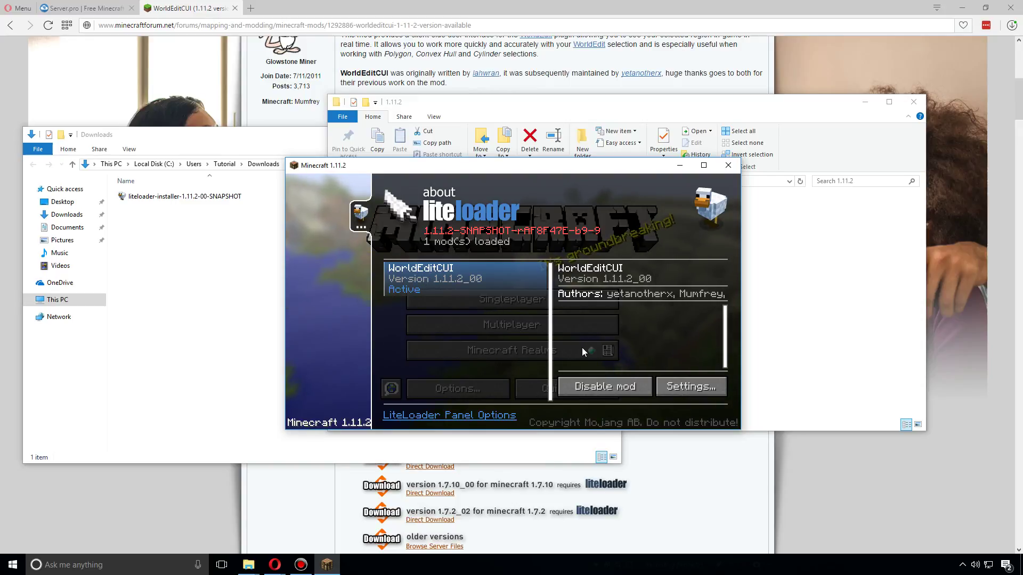
# Open the WorldEditCUI options, review the Display Colours list, then save and close
pyautogui.click(691, 387)
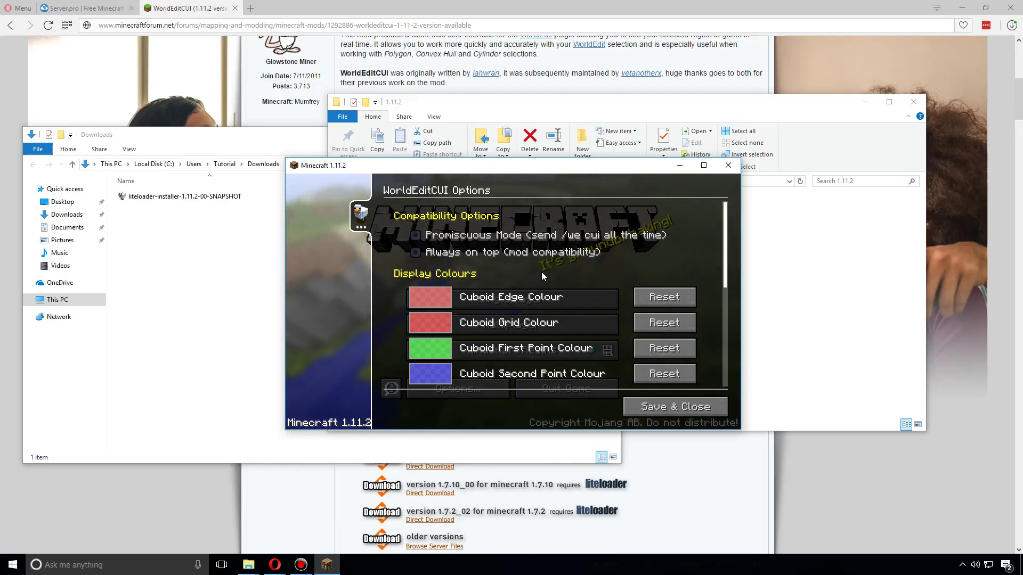
pyautogui.scroll(-3, 438, 293)
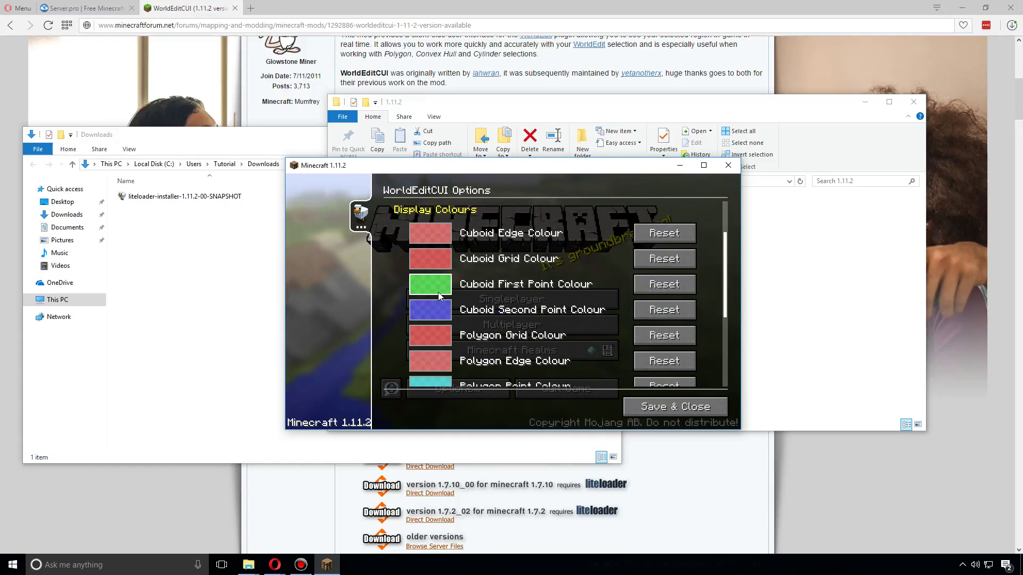
pyautogui.scroll(-6, 438, 292)
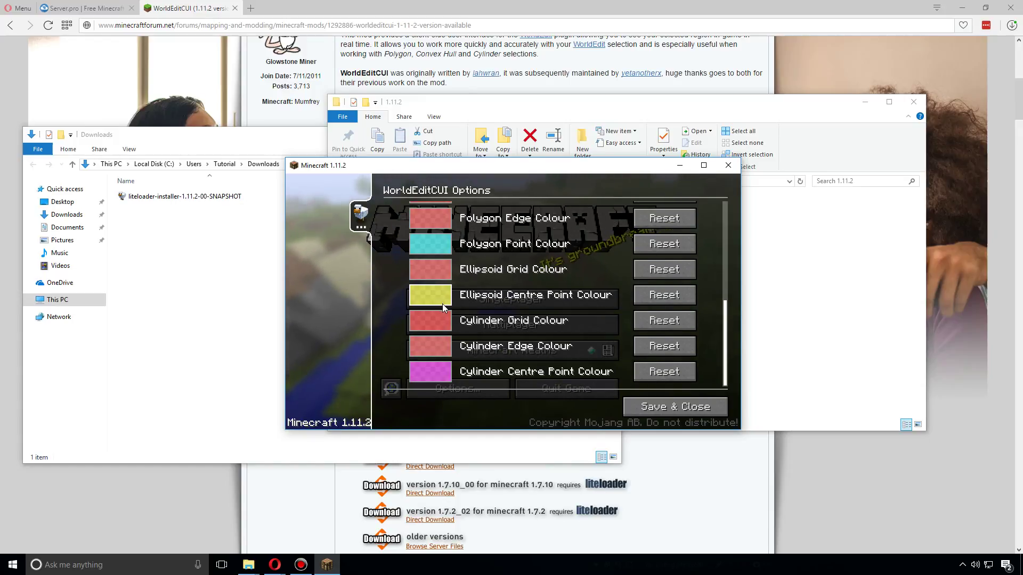
pyautogui.scroll(9, 443, 300)
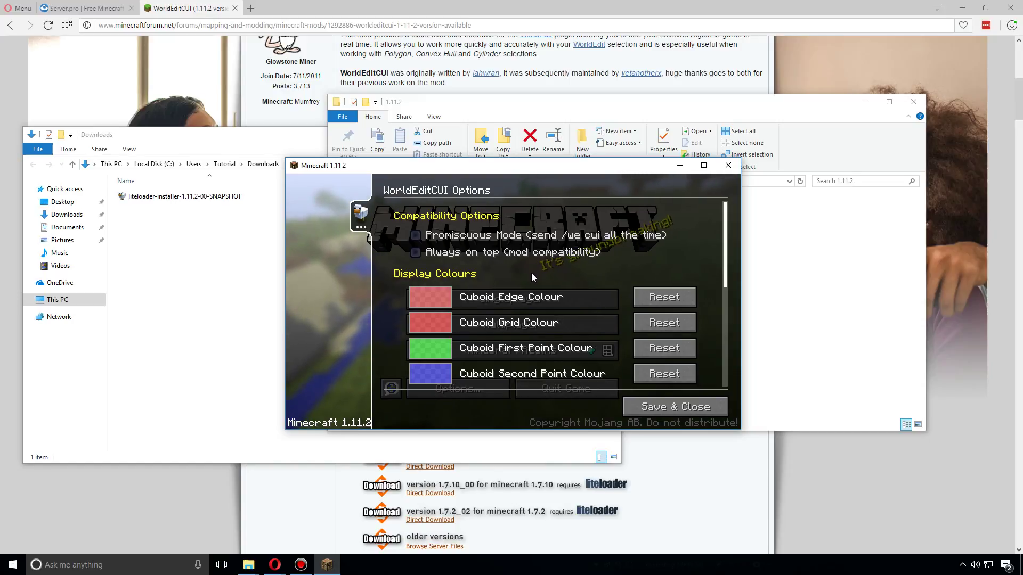
pyautogui.click(675, 406)
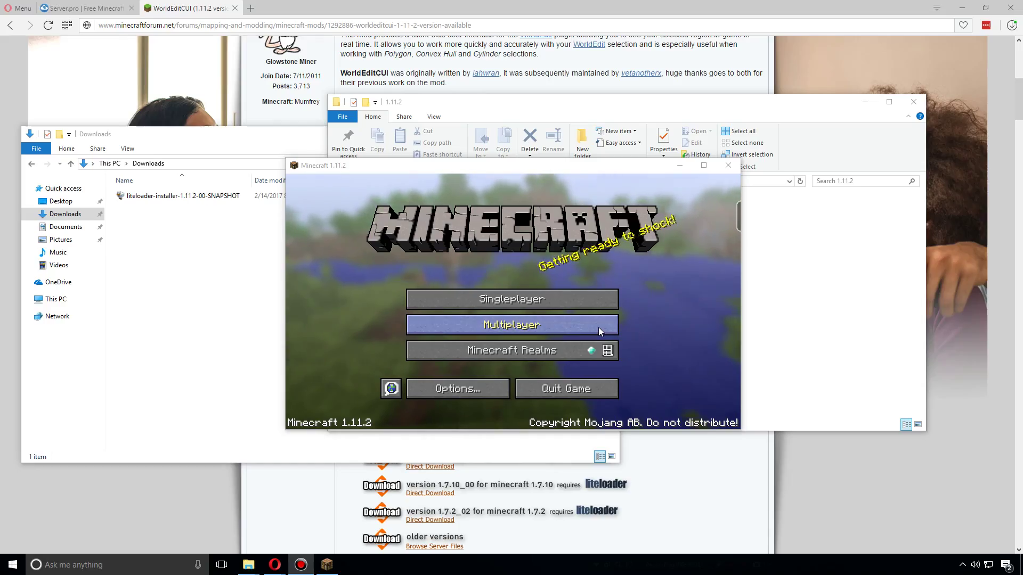
# Join the multiplayer server and set both selection points on a block with the Wooden Axe
pyautogui.doubleClick(445, 235)
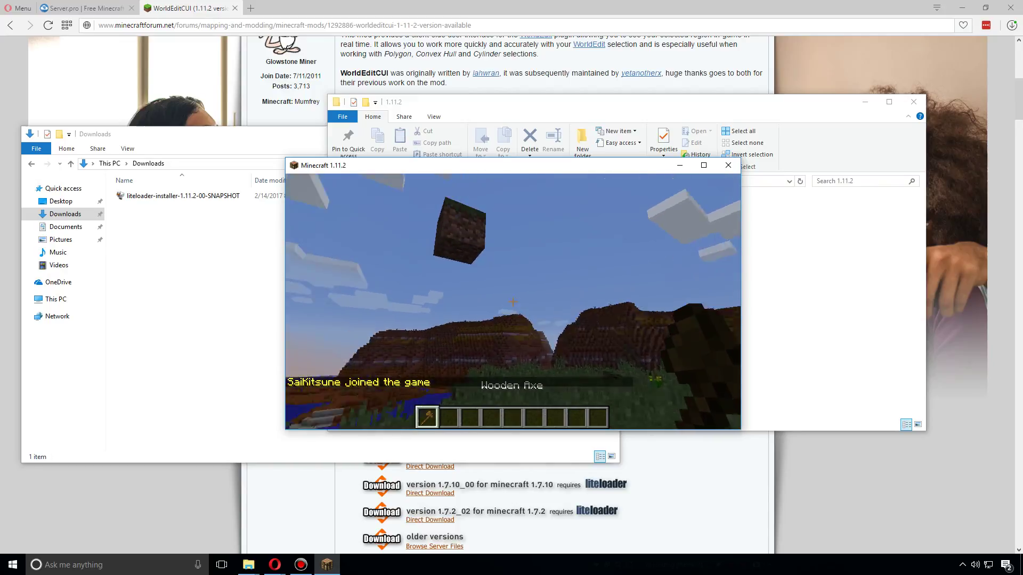
pyautogui.click(512, 301)
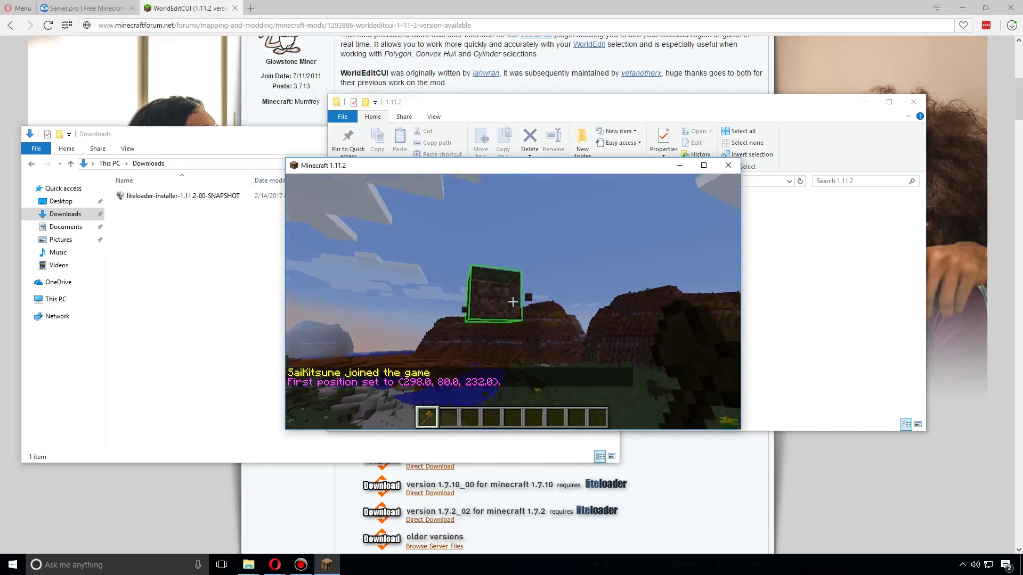
pyautogui.rightClick(513, 302)
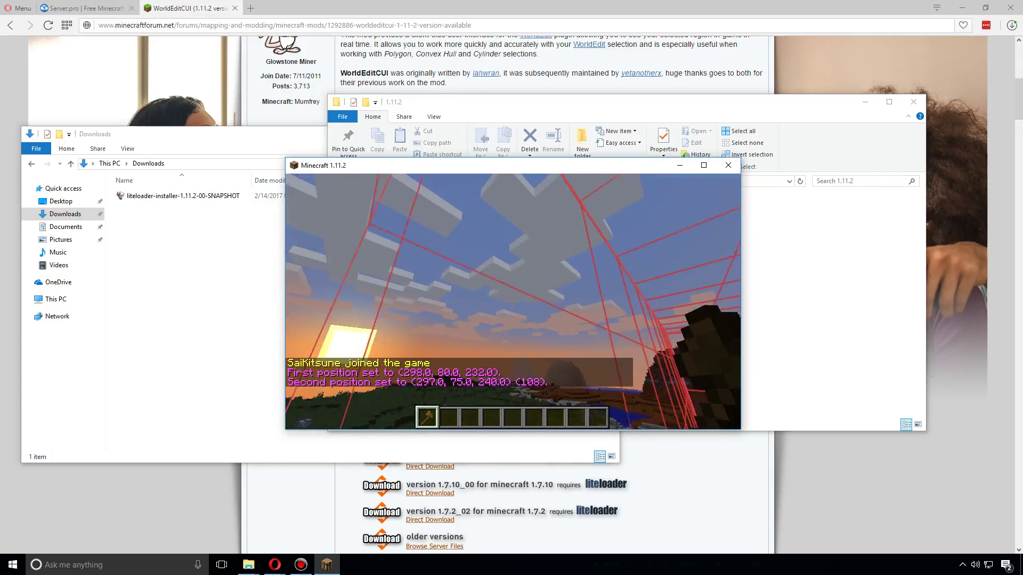
# Walk forward and set the second point on another block, selecting 60 blocks from (298, 80, 232) to (309, 76, 232)
pyautogui.press('w')
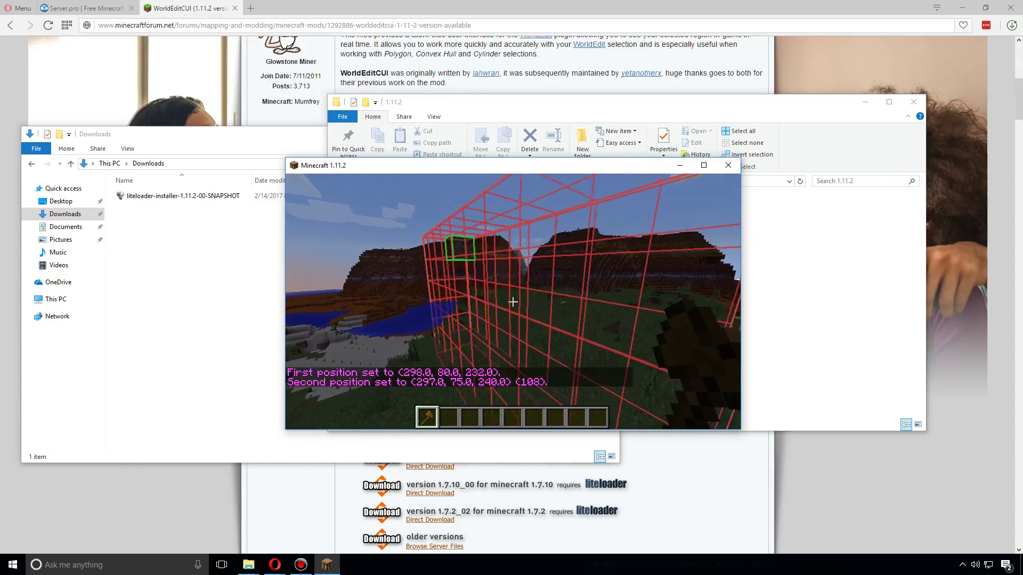
pyautogui.press('w')
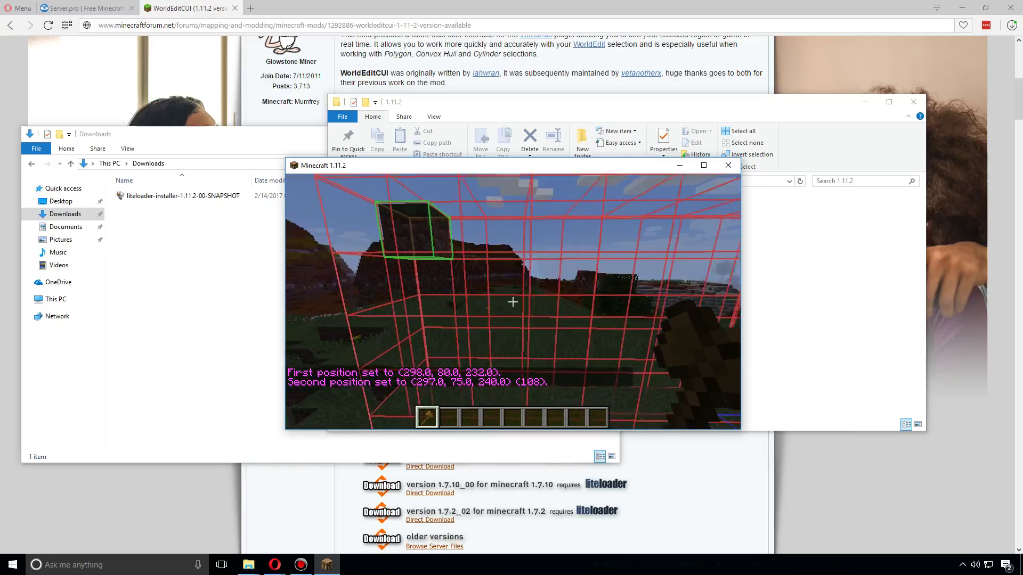
pyautogui.press('w')
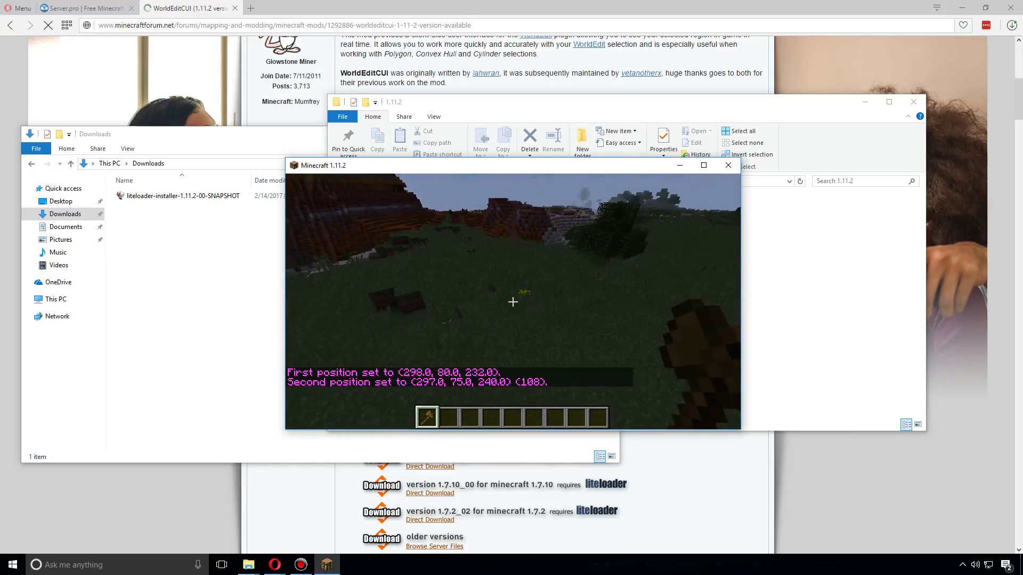
pyautogui.rightClick(513, 301)
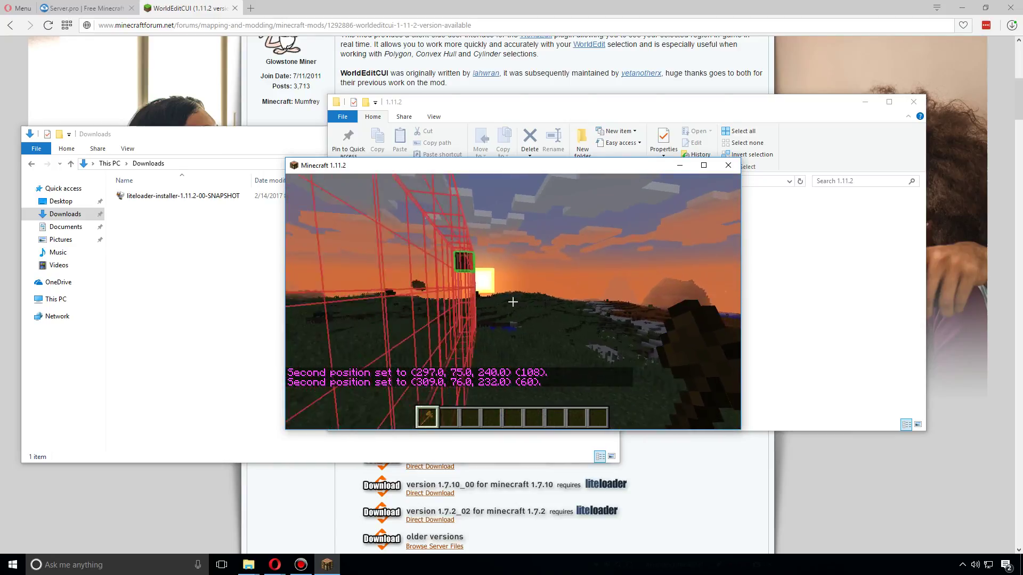